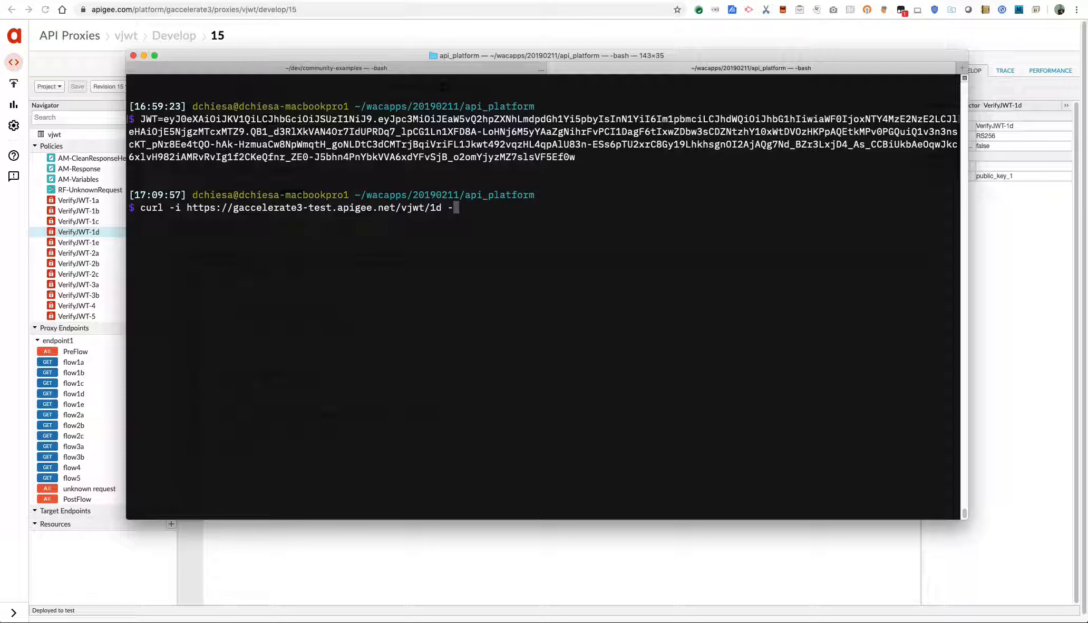
- Send a curl request to /vjwt/1d with the header "Authorization: Bearer $JWT" and open the VerifyJWT-1d phase in the proxy trace
text(H "Authorization:)
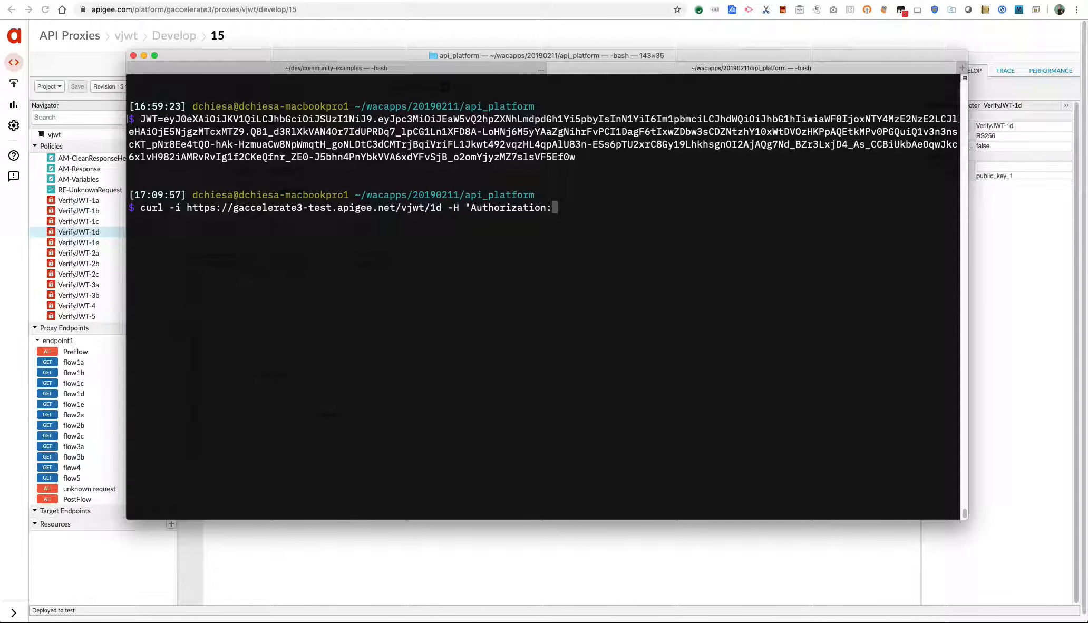
text( Bear)
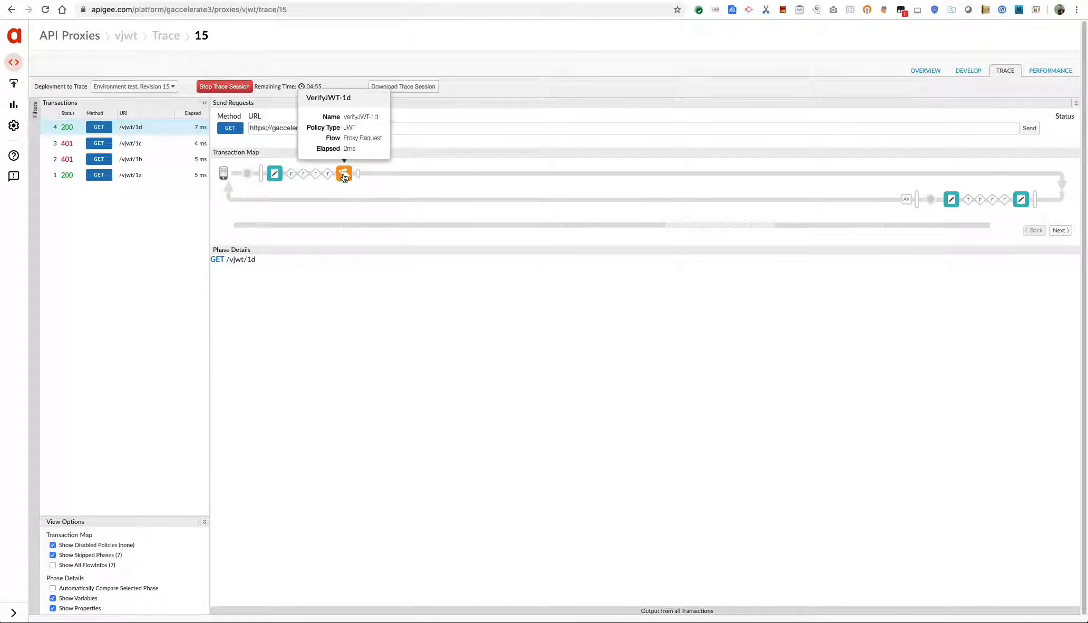
click(344, 174)
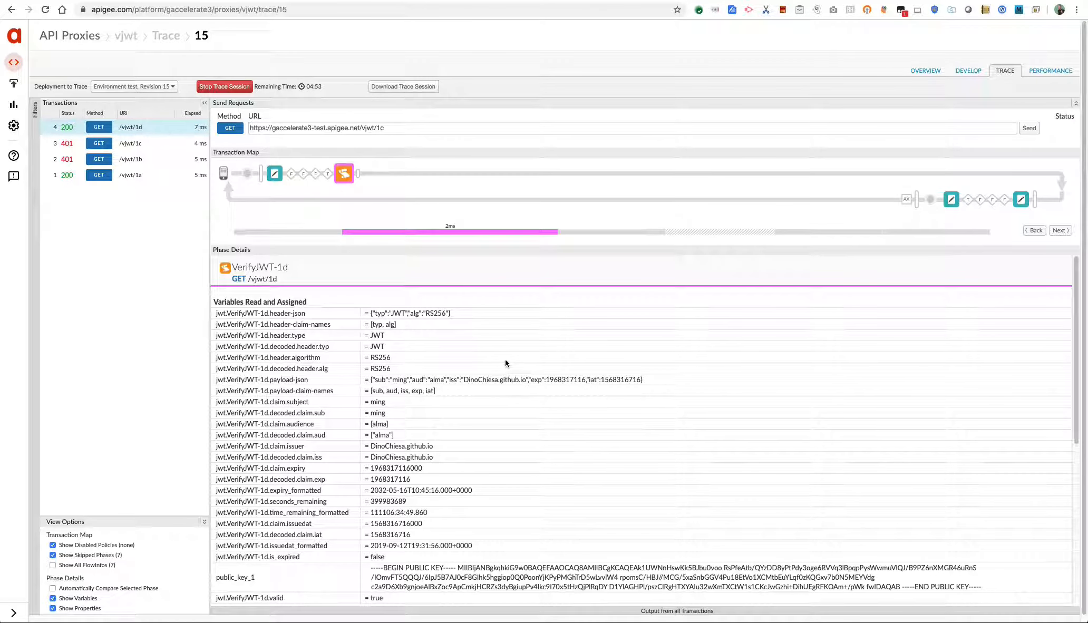
- Open the VerifyJWT-1e policy for development and examine its Source element and JWKS uri
click(968, 71)
click(78, 242)
drag(320, 382, 248, 382)
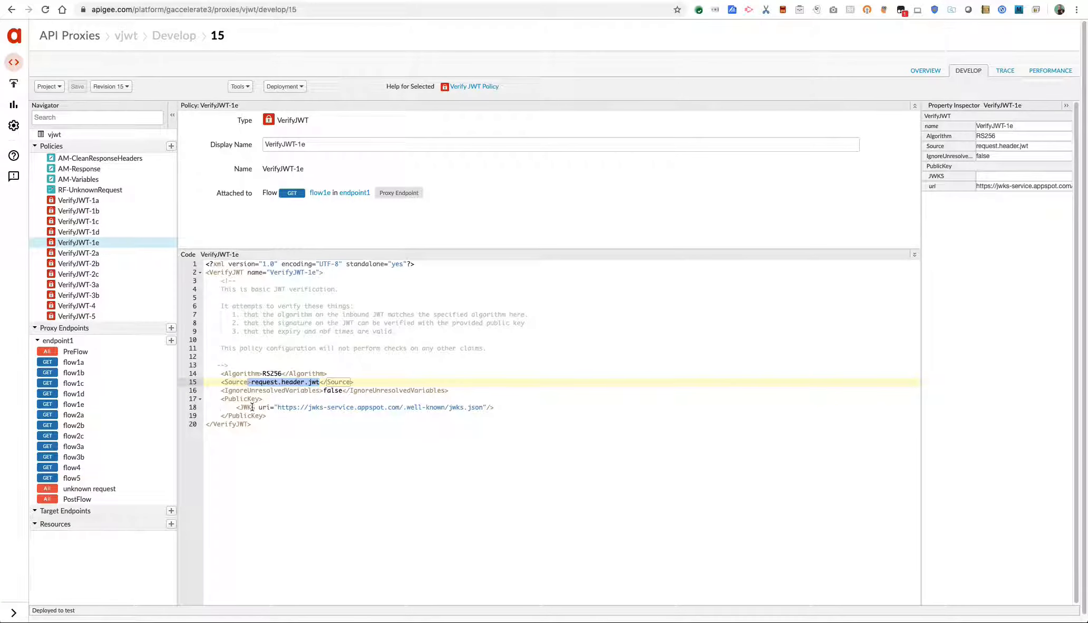
drag(278, 407, 471, 407)
- Switch to the Sample JWKS Service page, generate a token with its current settings and copy it
click(213, 1)
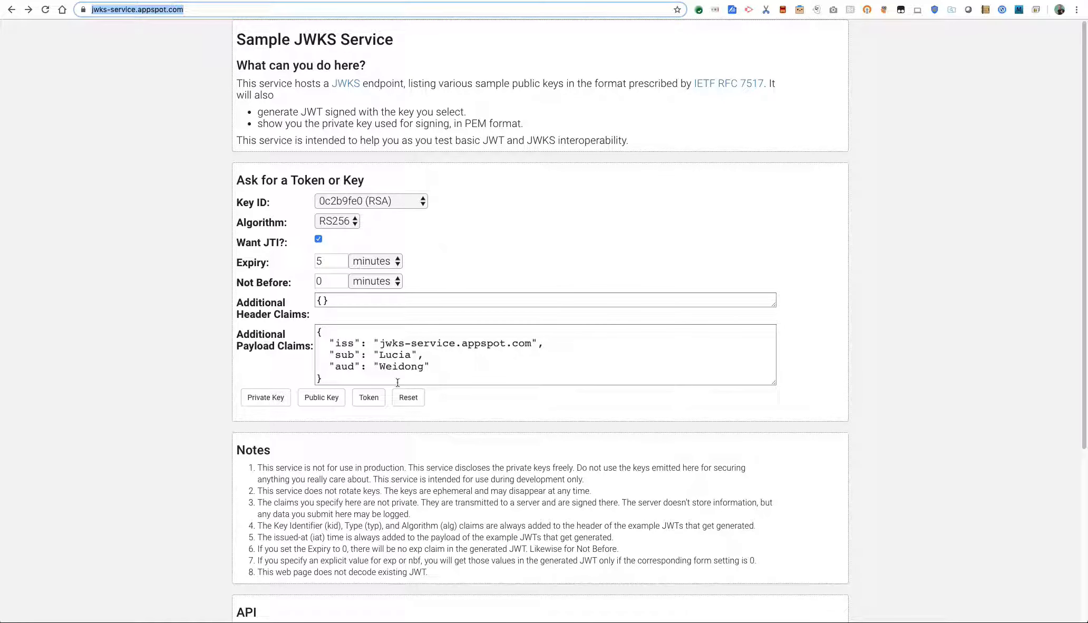
click(365, 399)
scroll(374, 347, down, 4)
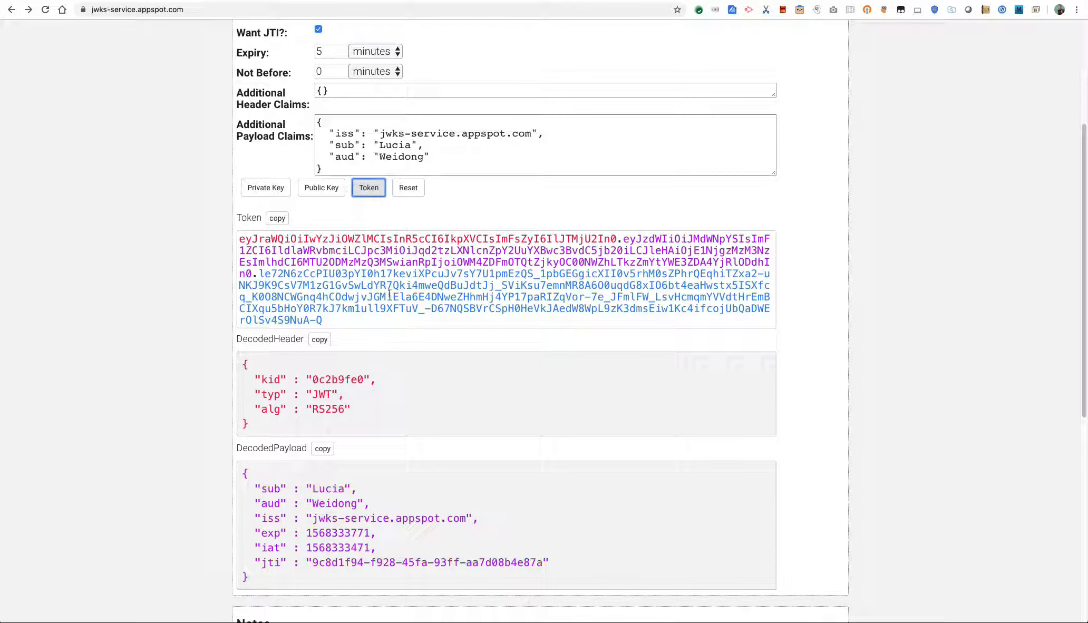
click(279, 219)
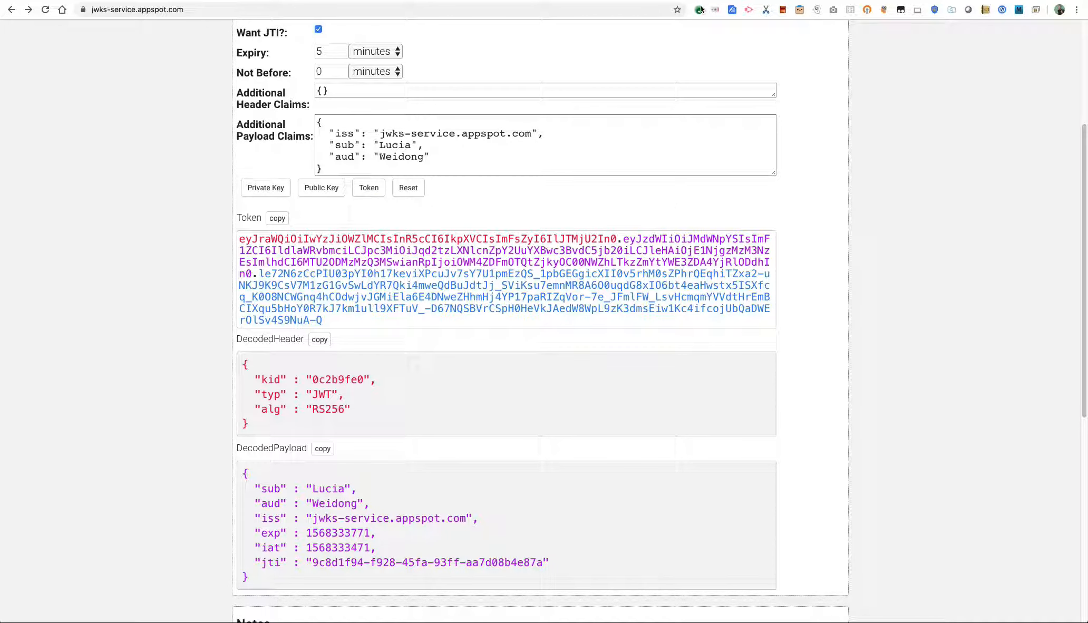
- Switch to the terminal and assign the copied token to the JWT shell variable
key(super+Tab)
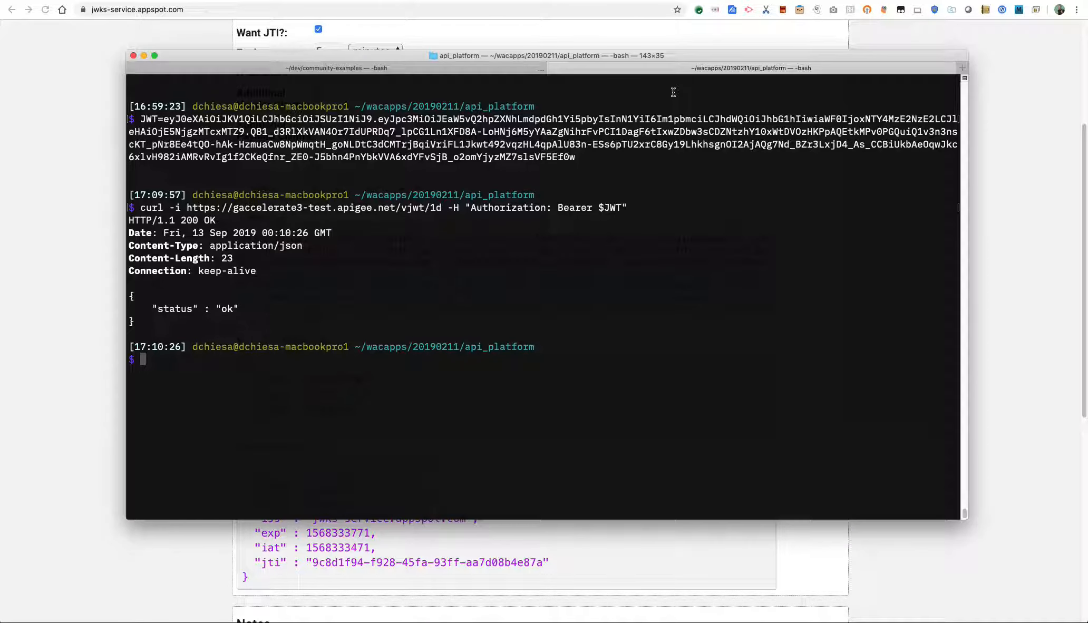
text(JWT=)
key(super+v)
key(Return)
- Reuse the earlier curl command to call /vjwt/1e, passing $JWT in the jwt header instead of Authorization
key(Up)
key(Up)
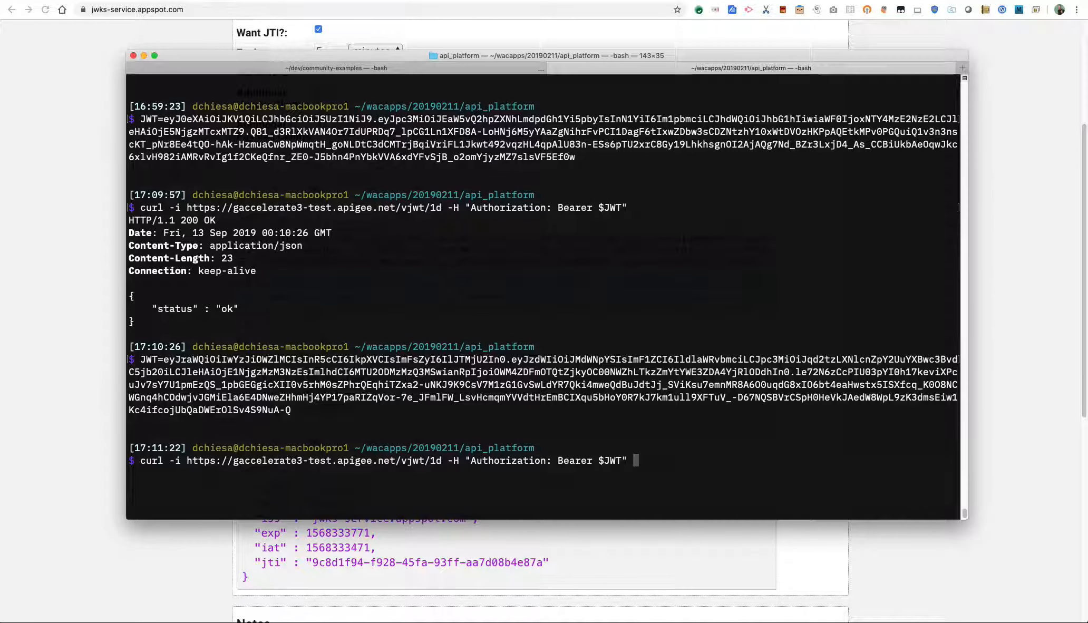
key(Left)
key(Left)
key(Left)
key(Left)
key(BackSpace)
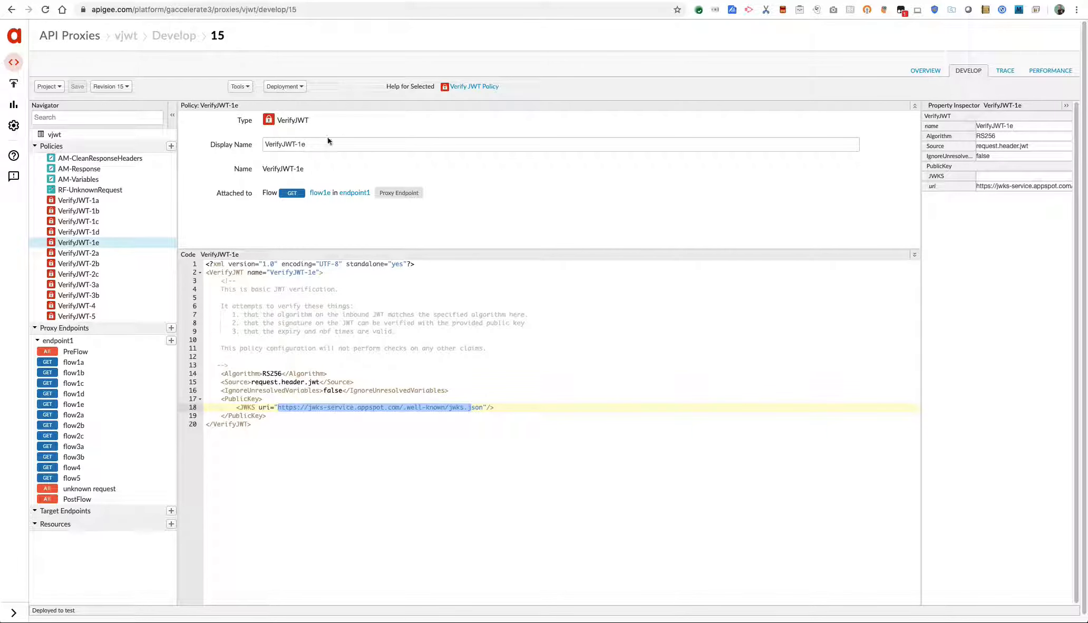
- Examine the variables of the VerifyJWT-1e phase in the /vjwt/1e trace transaction, including the decoded payload
click(1003, 72)
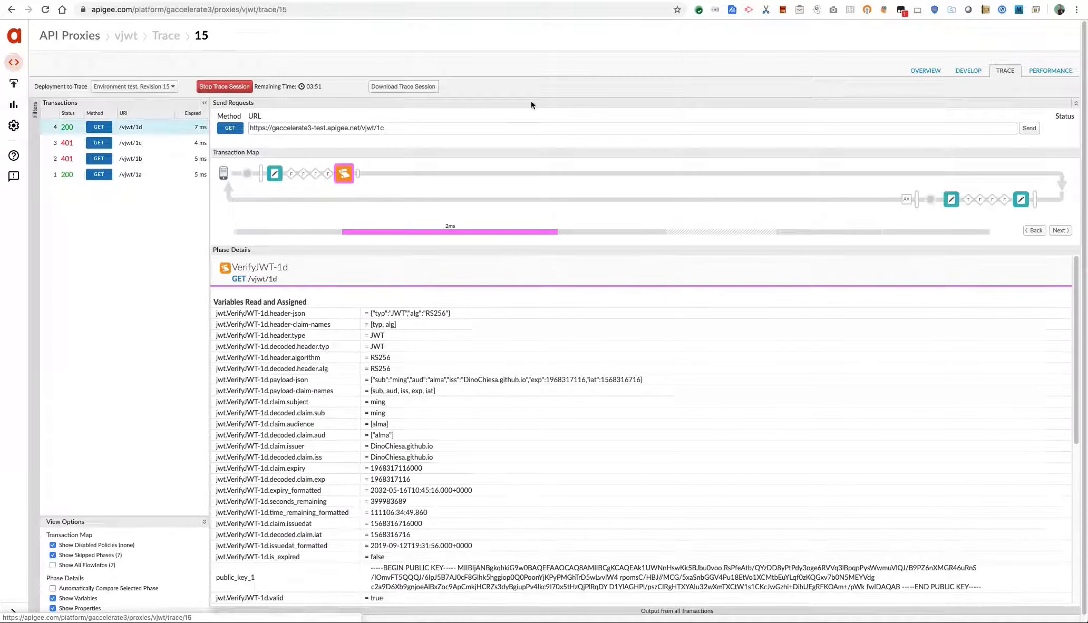
click(127, 128)
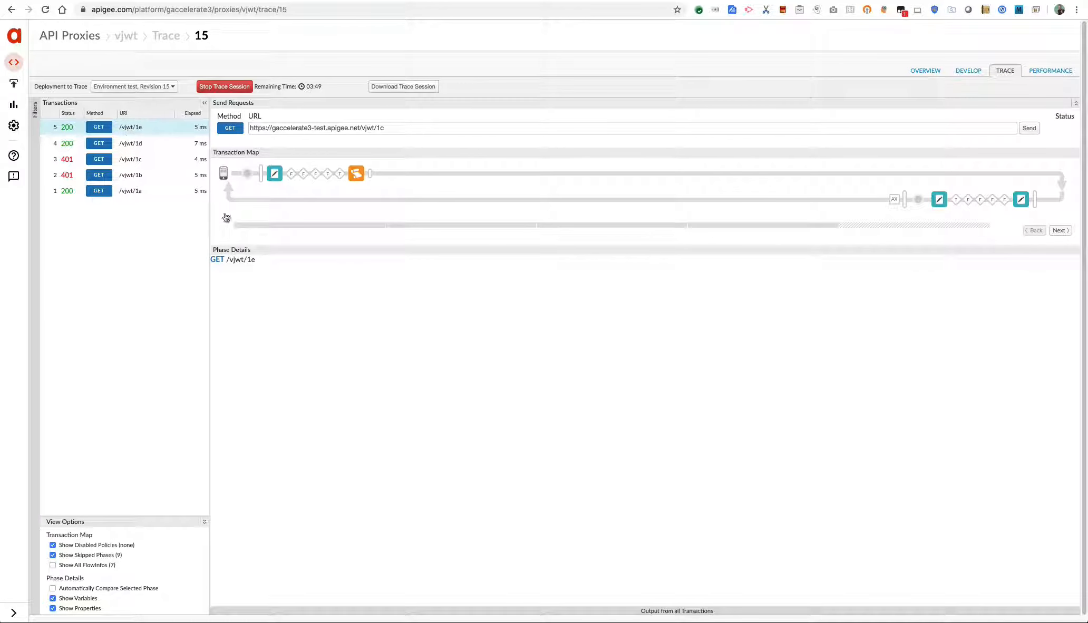
click(356, 177)
drag(403, 406, 682, 405)
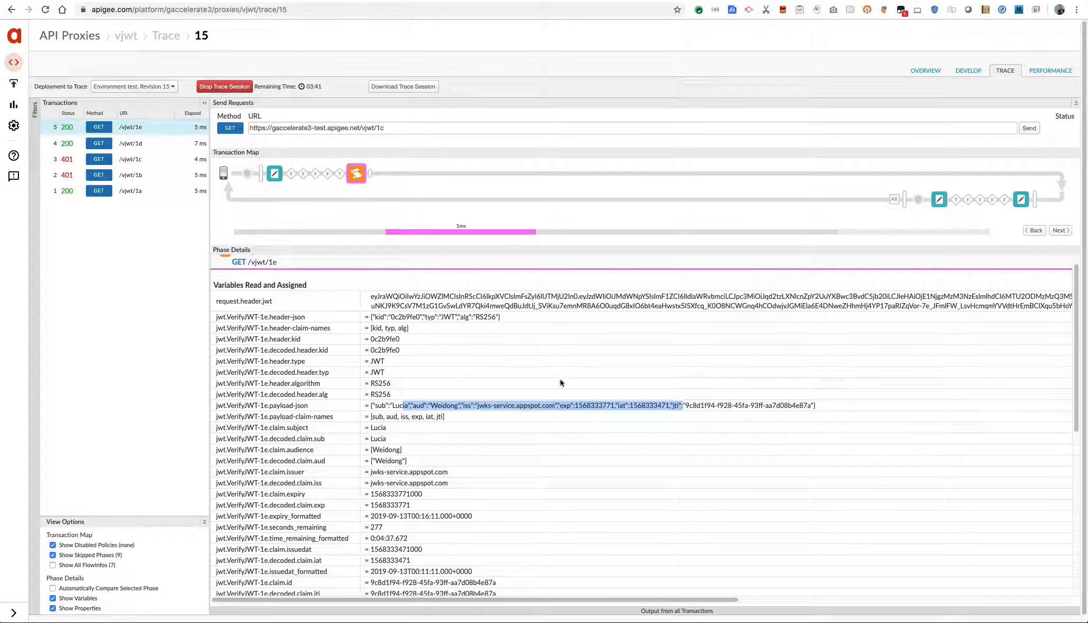
scroll(528, 354, down, 2)
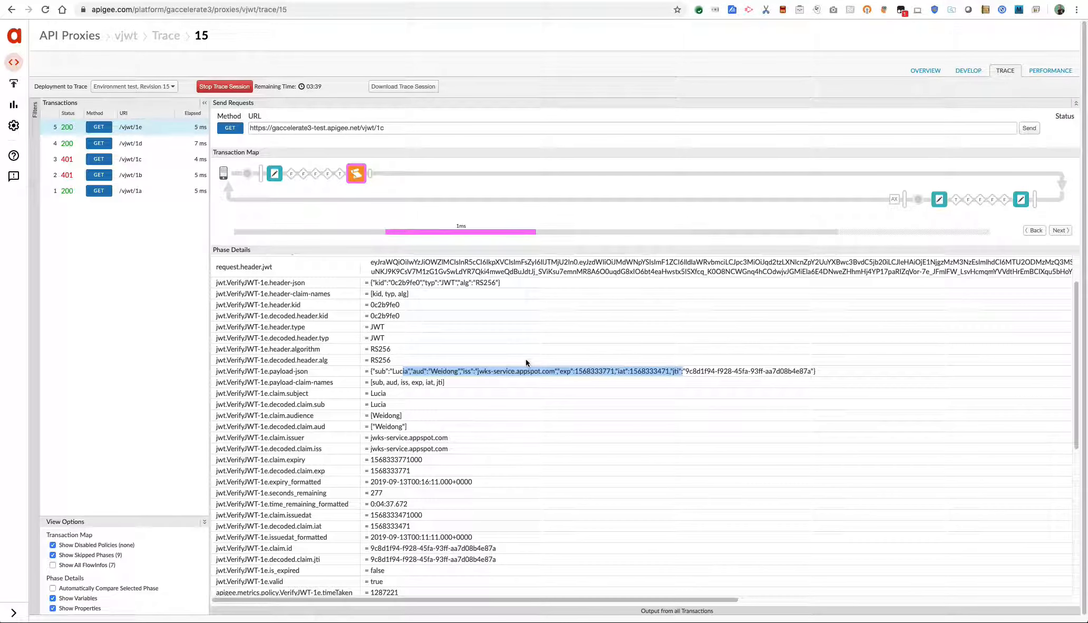
scroll(525, 359, down, 5)
- Examine the public keys listed in the service's jwks.json and the JWKS uri in VerifyJWT-1e that points to it
click(802, 1)
key(super+plus)
key(super+plus)
key(super+plus)
key(super+plus)
drag(82, 68, 222, 341)
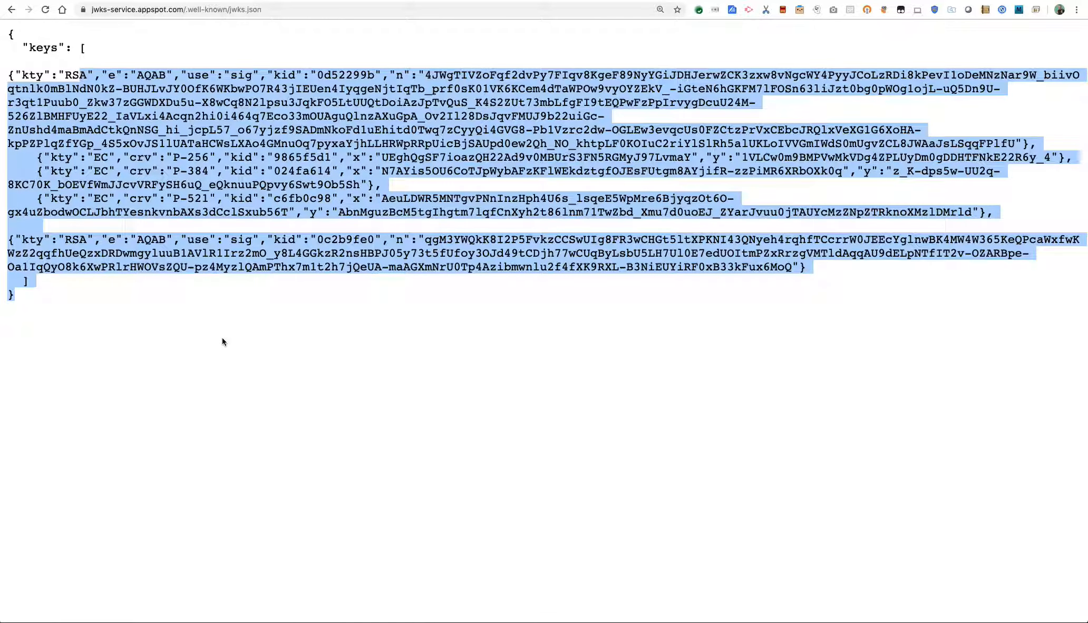
click(679, 1)
drag(260, 406, 305, 407)
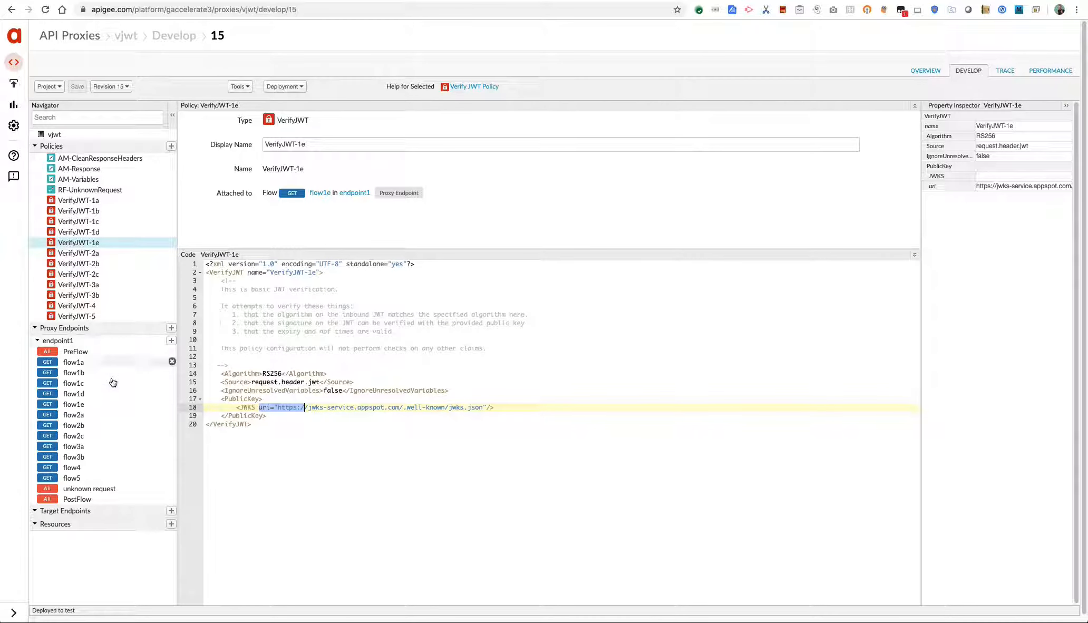
- Open the VerifyJWT-2a policy and examine its hard-coded Subject and Audience values
click(99, 416)
click(78, 253)
click(236, 450)
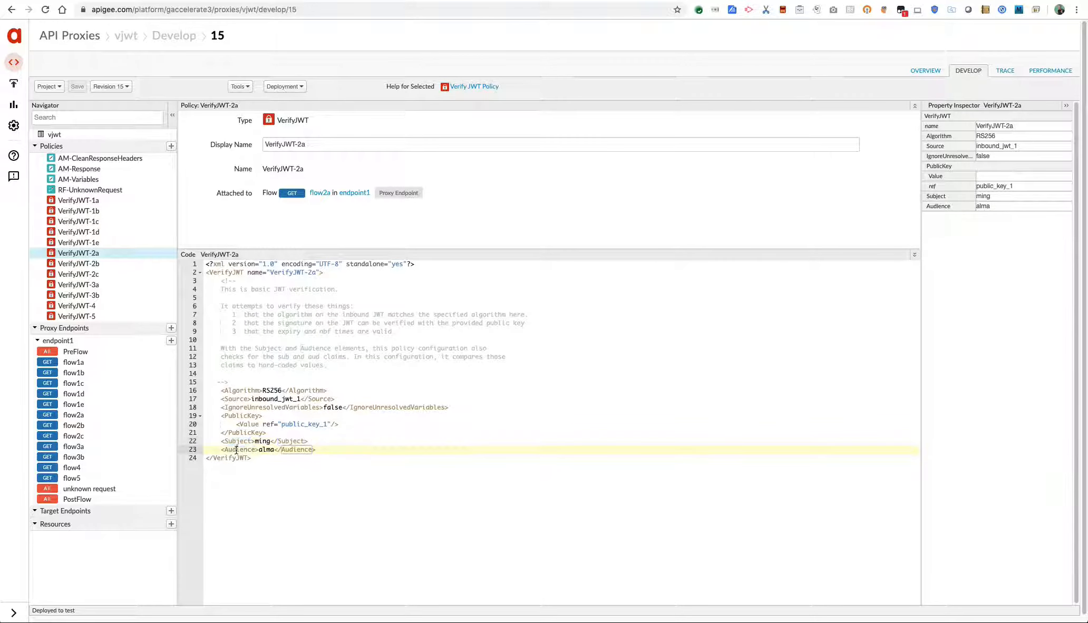
double_click(237, 450)
click(263, 441)
click(269, 450)
double_click(270, 449)
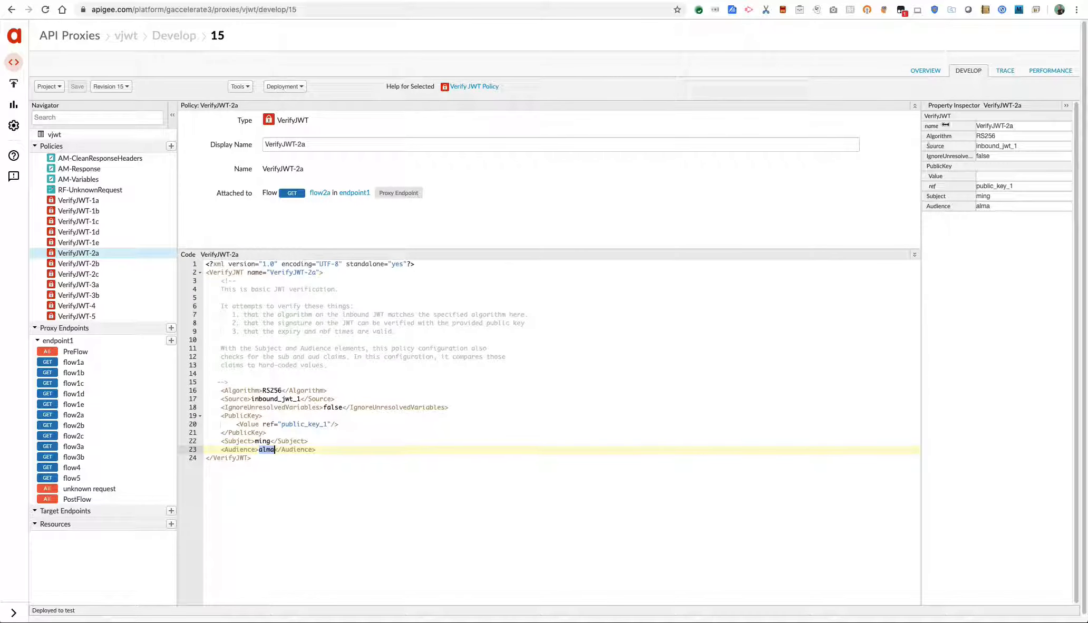
- Change the trace request URL to end in /vjwt/2a and send the request
click(1012, 71)
click(431, 126)
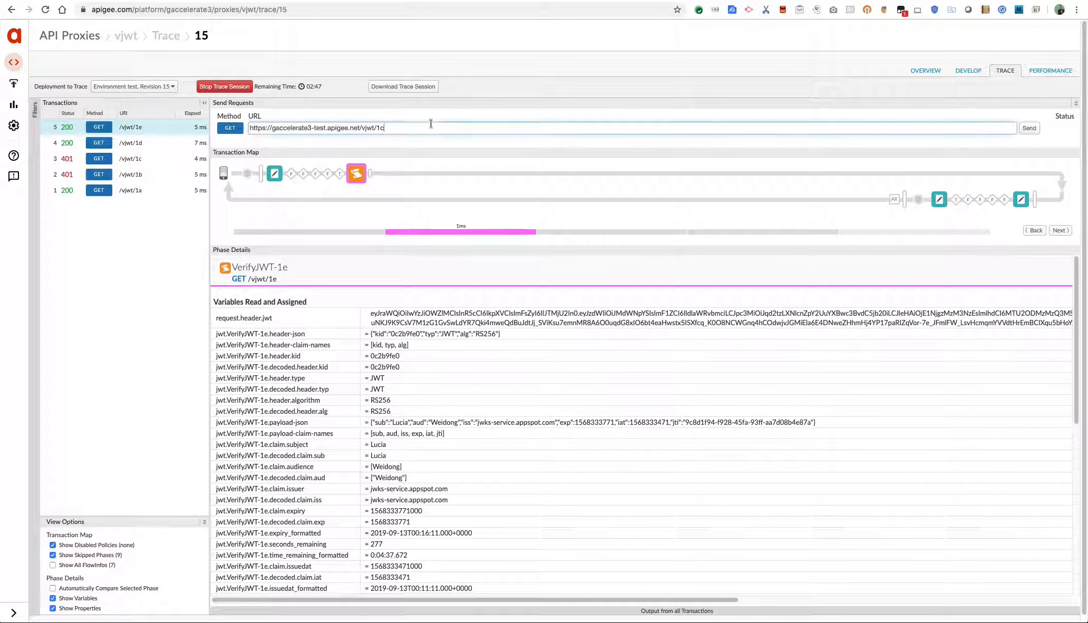
key(BackSpace)
key(BackSpace)
text(2a)
- Examine the Subject and Audience variable references in VerifyJWT-2b and the Audience reference in VerifyJWT-2c
click(968, 70)
drag(255, 441, 340, 440)
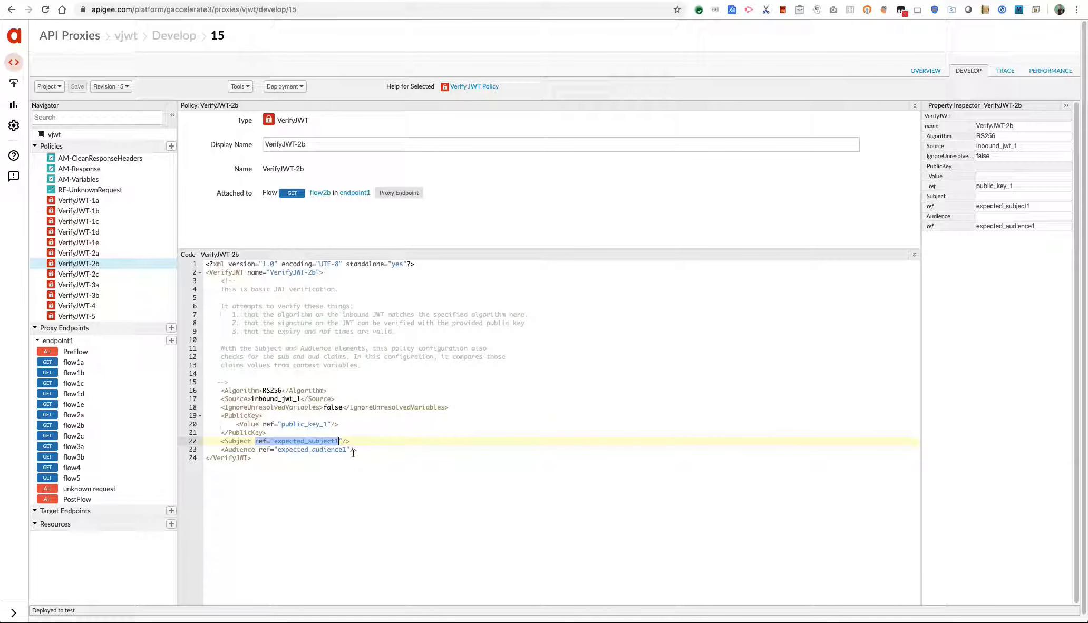
double_click(325, 449)
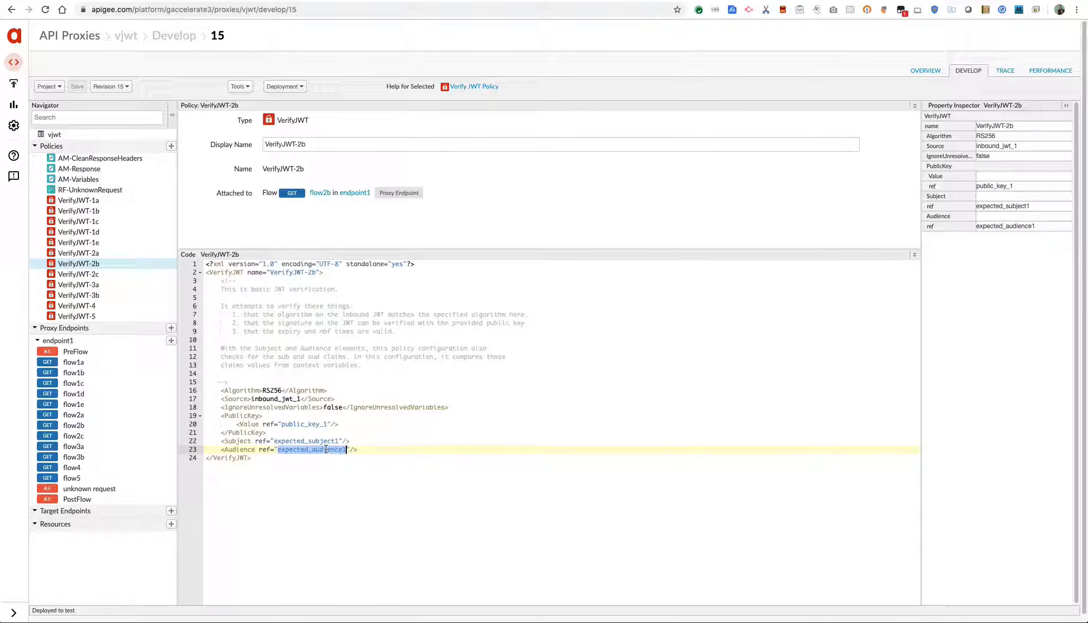
click(114, 274)
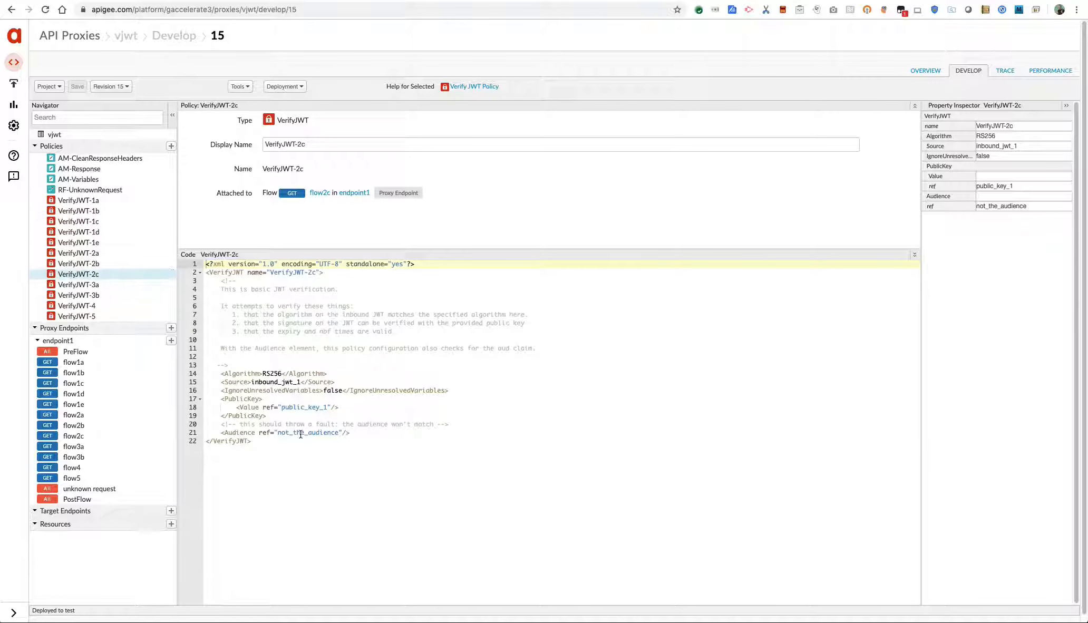
drag(278, 432, 326, 432)
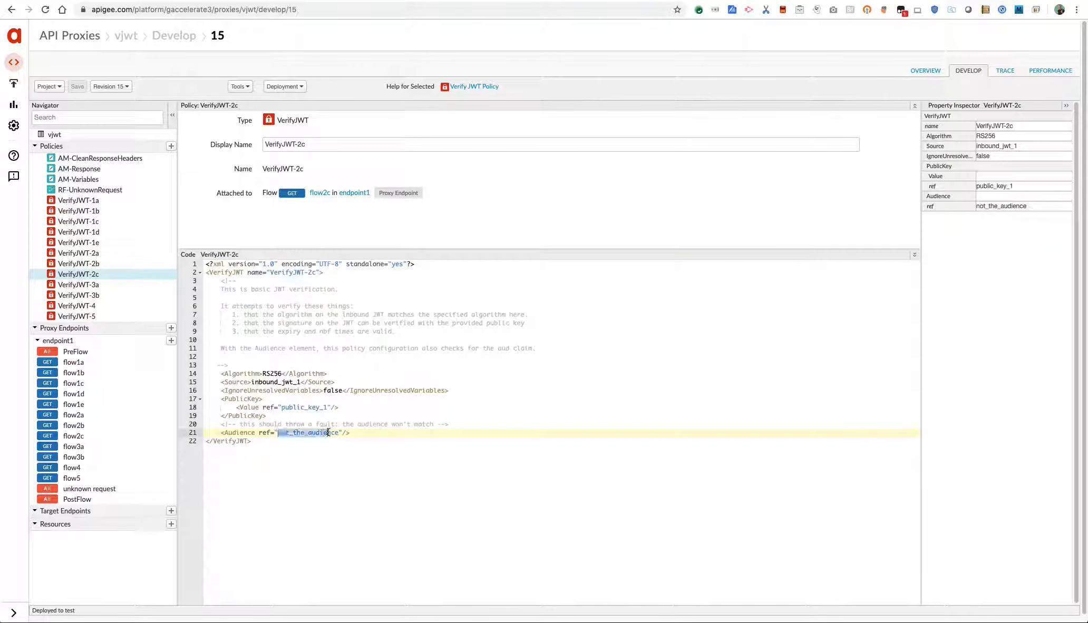
- Change the trace request URL to end in /vjwt/2c and send the request
click(1013, 71)
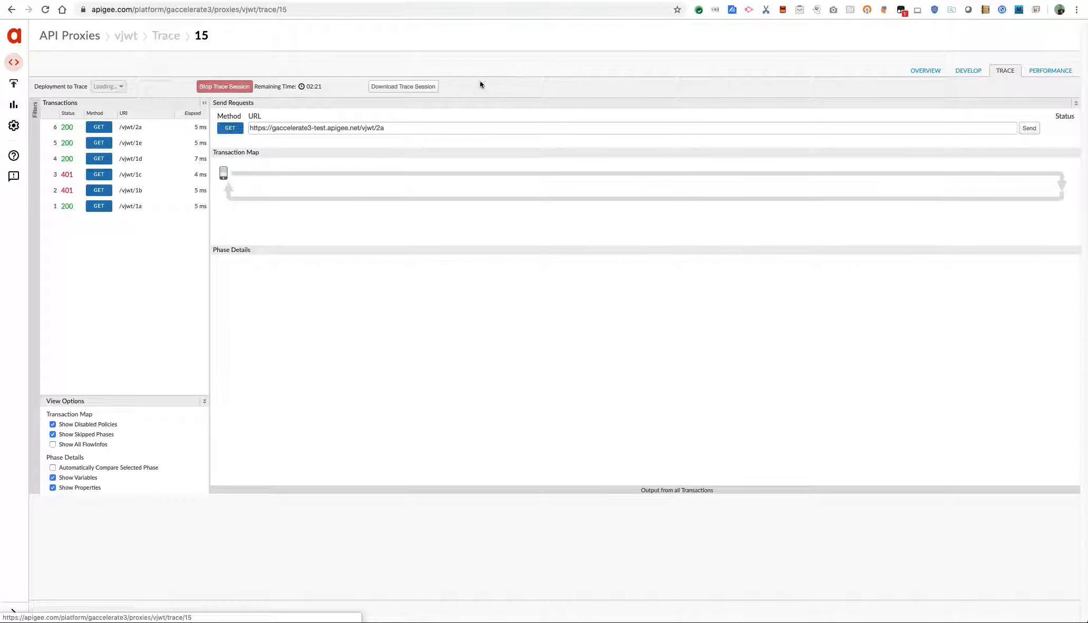
click(427, 126)
key(BackSpace)
text(c)
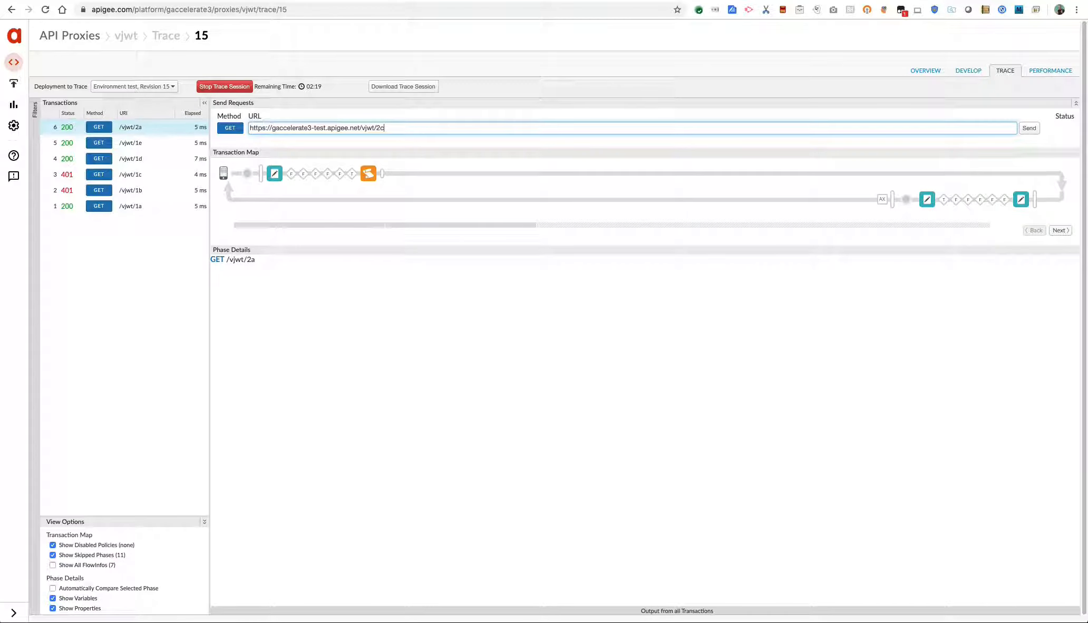
click(1029, 129)
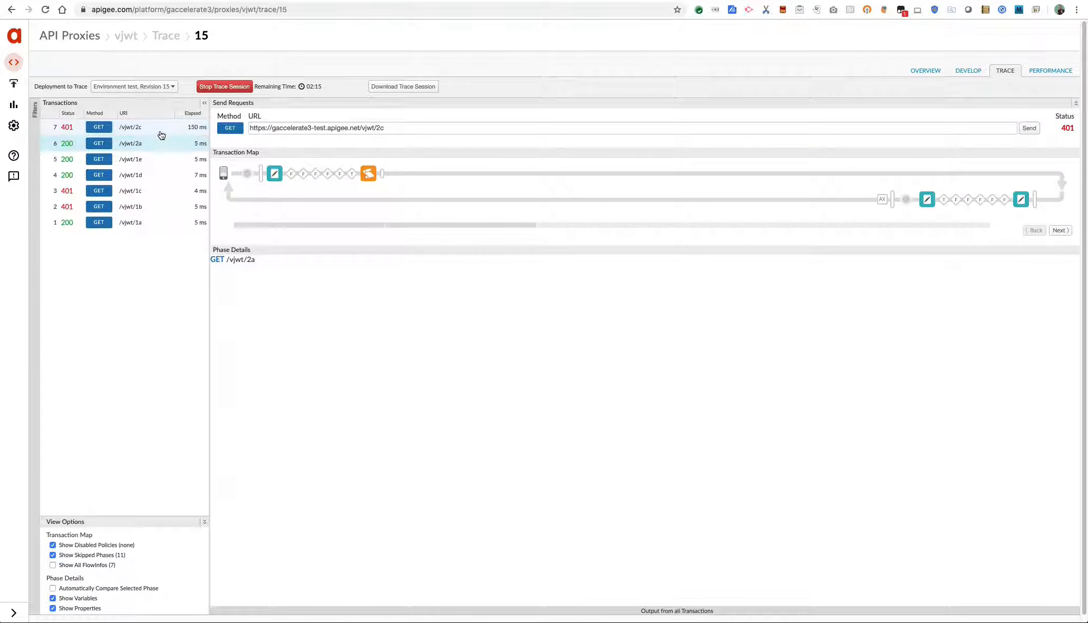
- Open the VerifyJWT-2c phase of the /vjwt/2c transaction and examine its JWT.failed and error variables
click(154, 130)
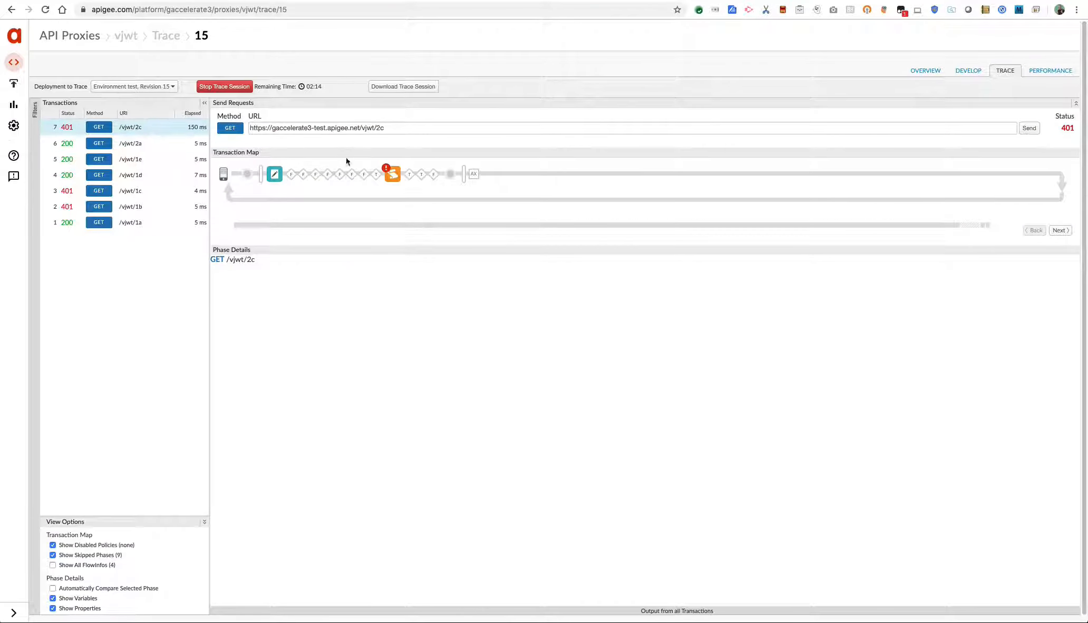
click(392, 174)
scroll(418, 329, down, 1)
scroll(418, 329, down, 8)
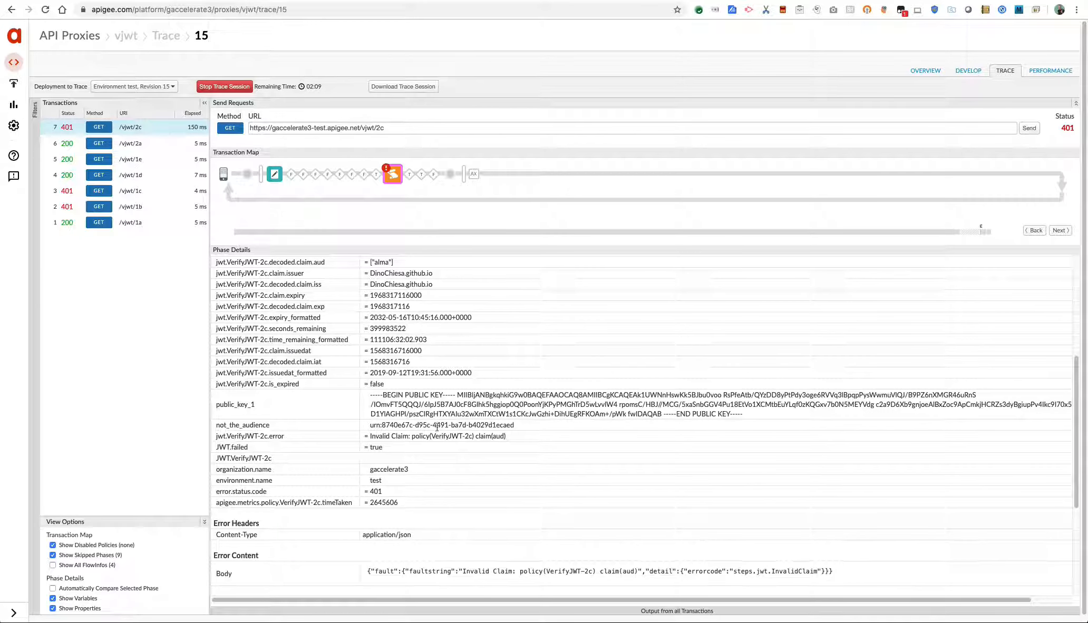
triple_click(359, 445)
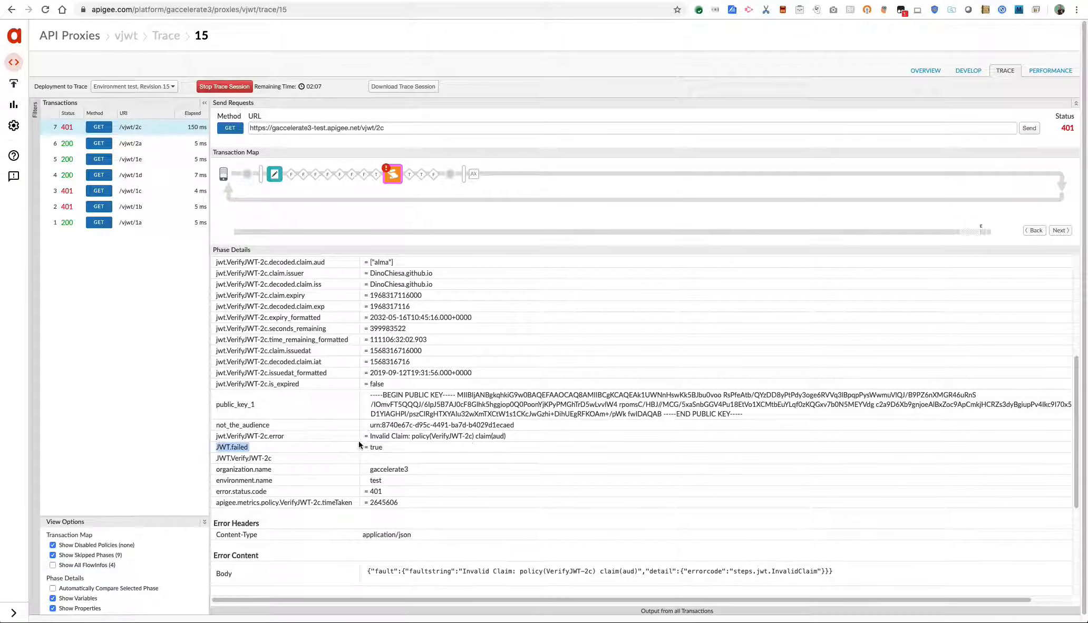
double_click(498, 436)
- Review the VerifyJWT-3a policy configuration and send a trace request to /vjwt/3a
click(970, 71)
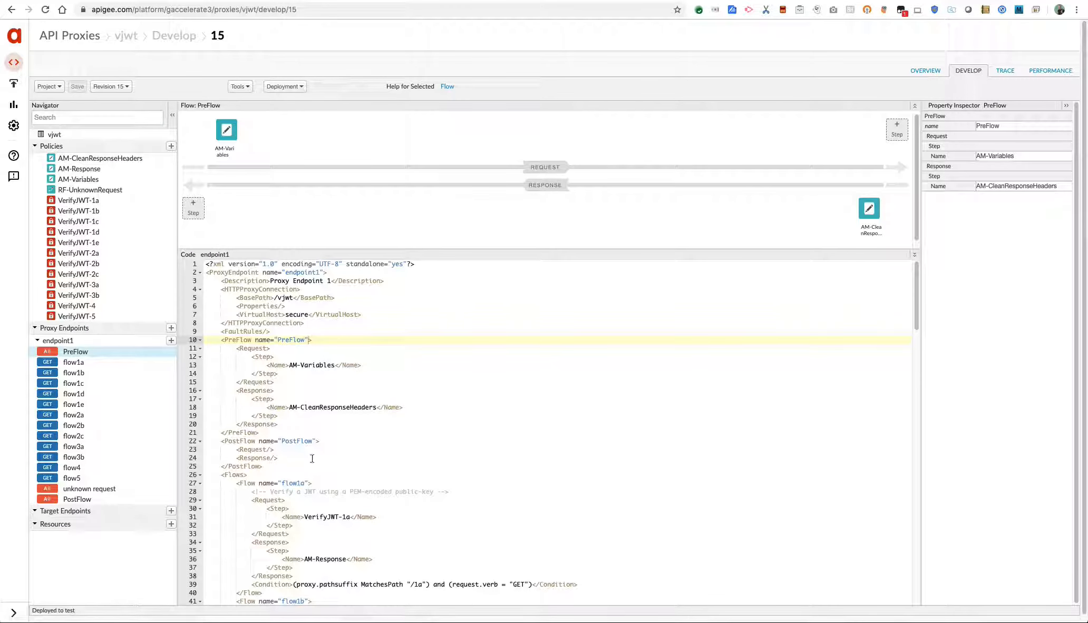
click(117, 283)
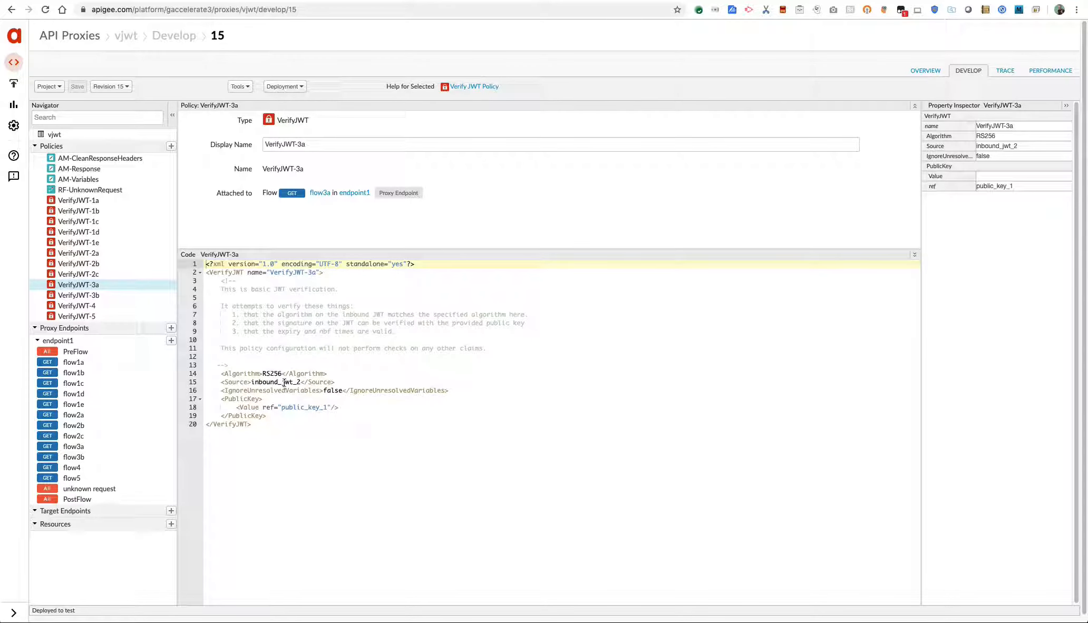
click(1005, 70)
click(390, 128)
key(BackSpace)
key(BackSpace)
text(3a)
click(1029, 128)
- Open the VerifyJWT-3a phase in the /vjwt/3a trace and examine its expiry and error variables
click(404, 174)
scroll(433, 478, down, 5)
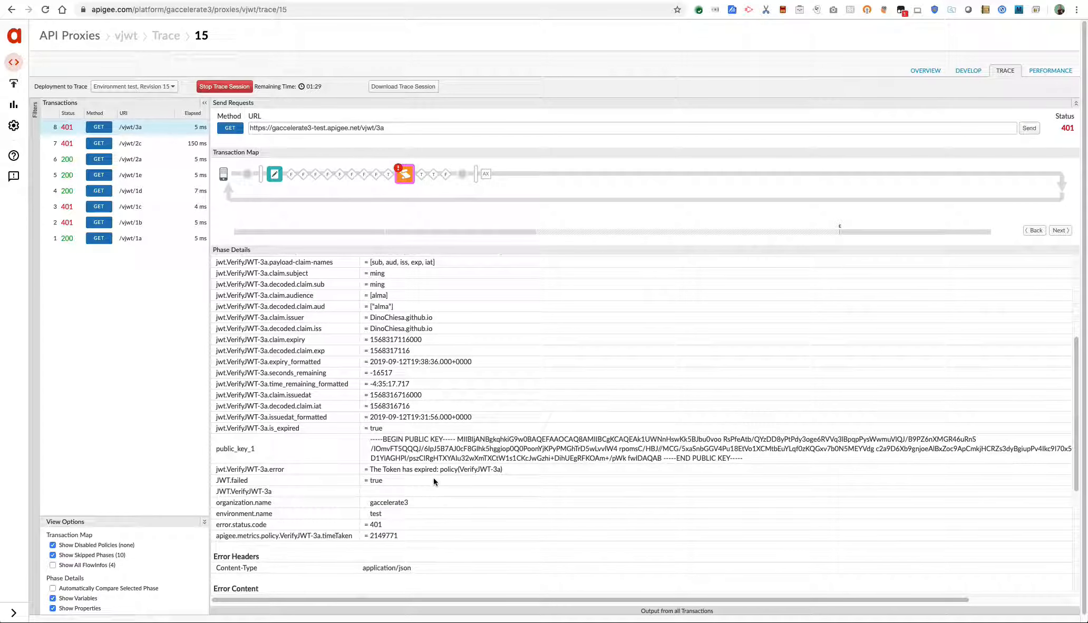
drag(505, 469, 370, 469)
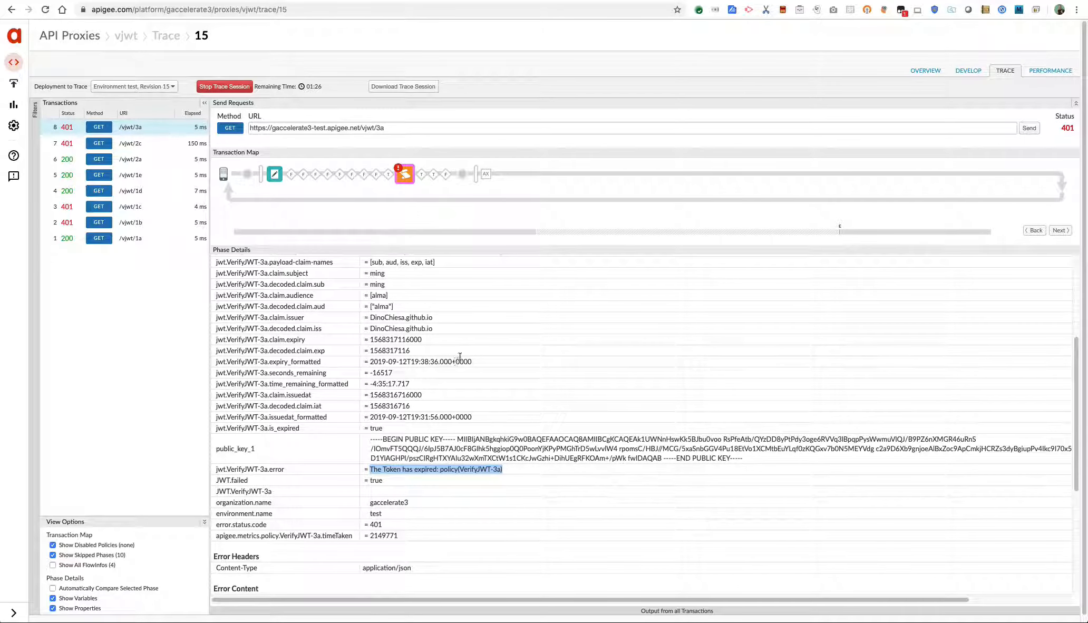